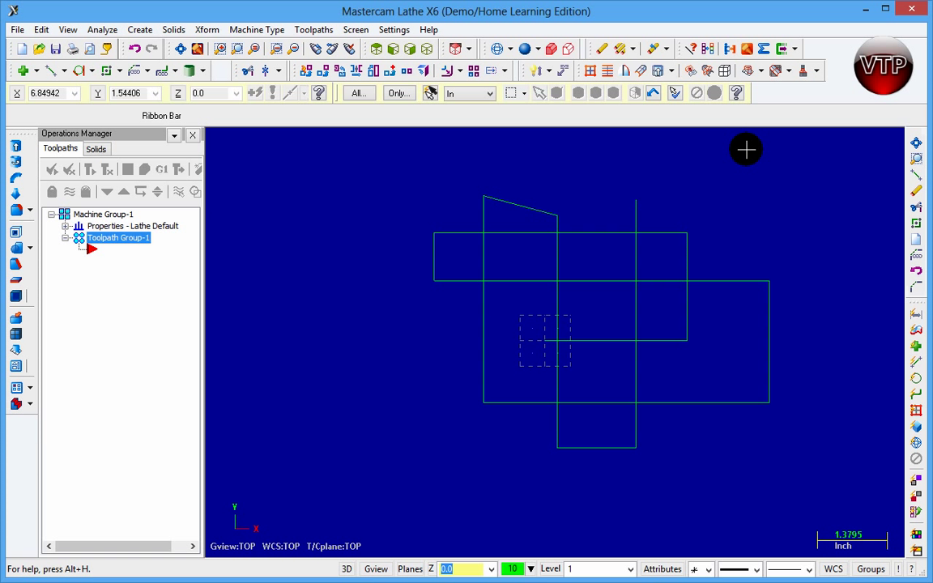
# - Start the Trim/Break/Extend function from the toolbar for editing the wireframe lines
pyautogui.click(567, 438)
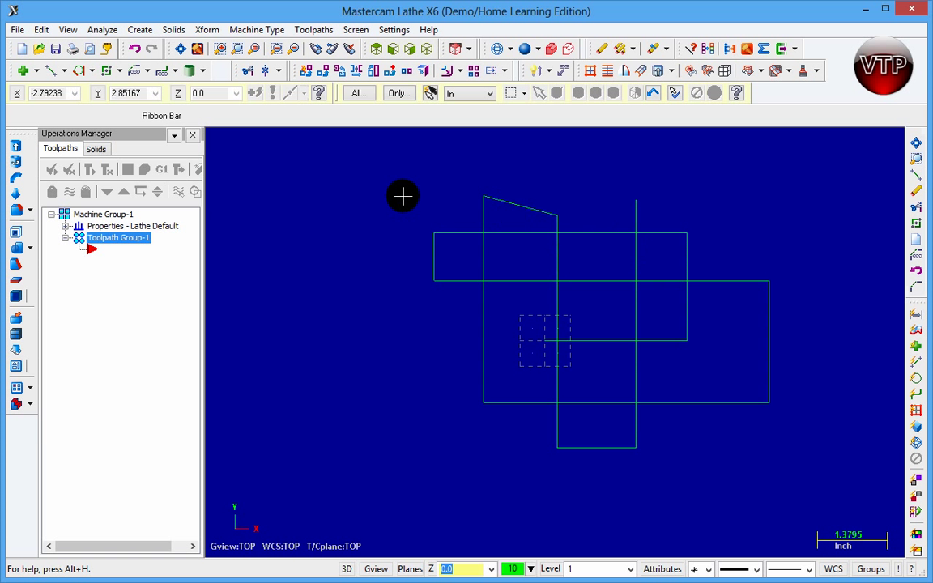
pyautogui.click(248, 73)
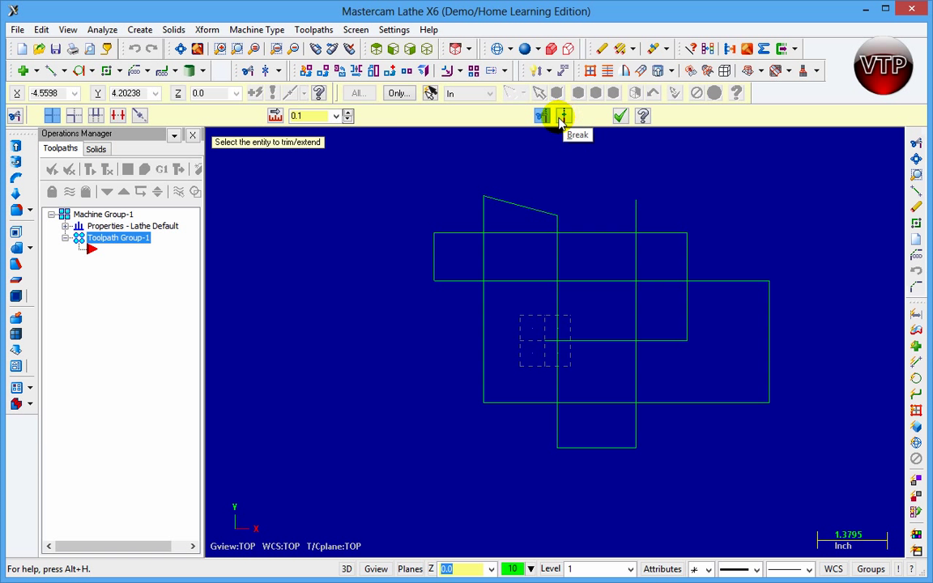
# - Use Trim 1 entity to cut the left vertical line's stub back to the top horizontal line
pyautogui.click(51, 116)
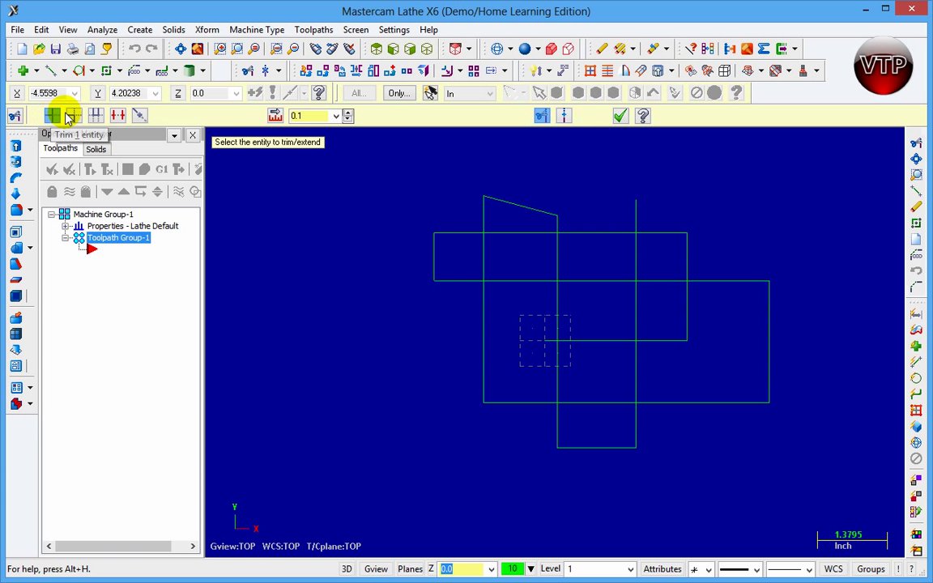
pyautogui.click(518, 234)
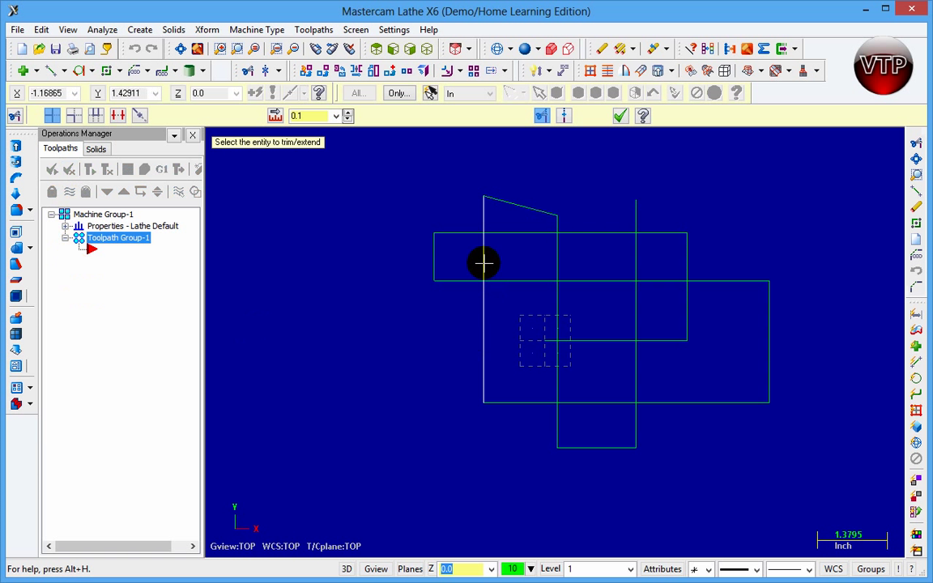
pyautogui.click(483, 306)
pyautogui.click(510, 235)
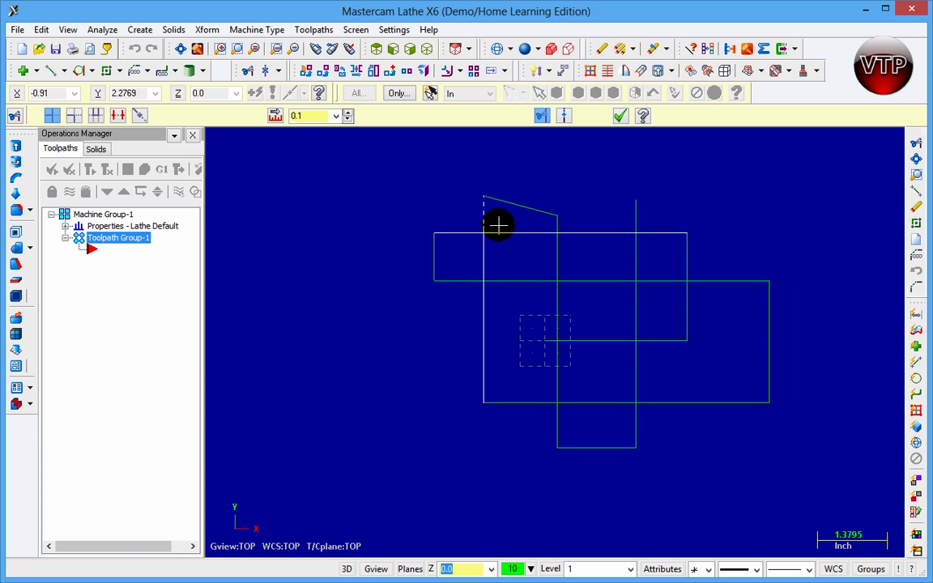
pyautogui.click(484, 249)
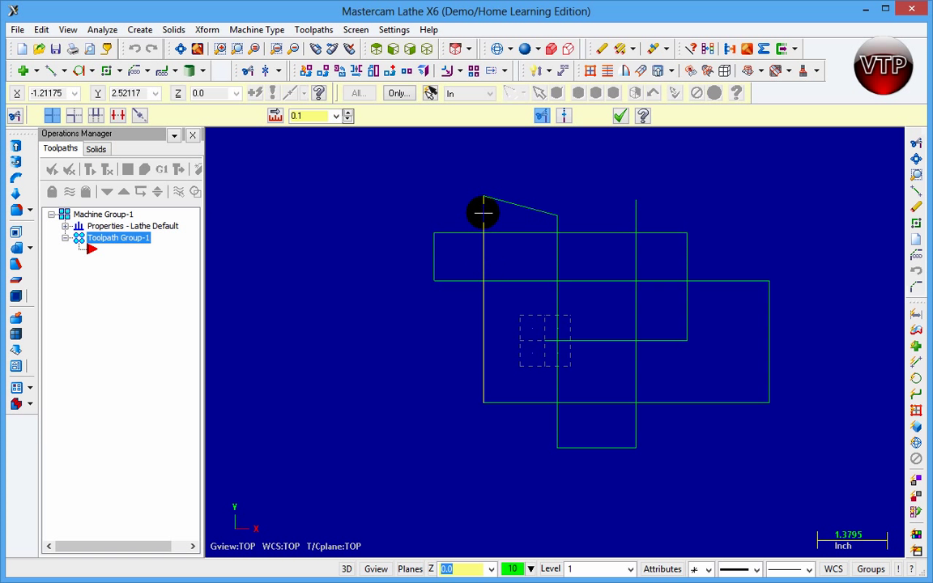
pyautogui.click(497, 323)
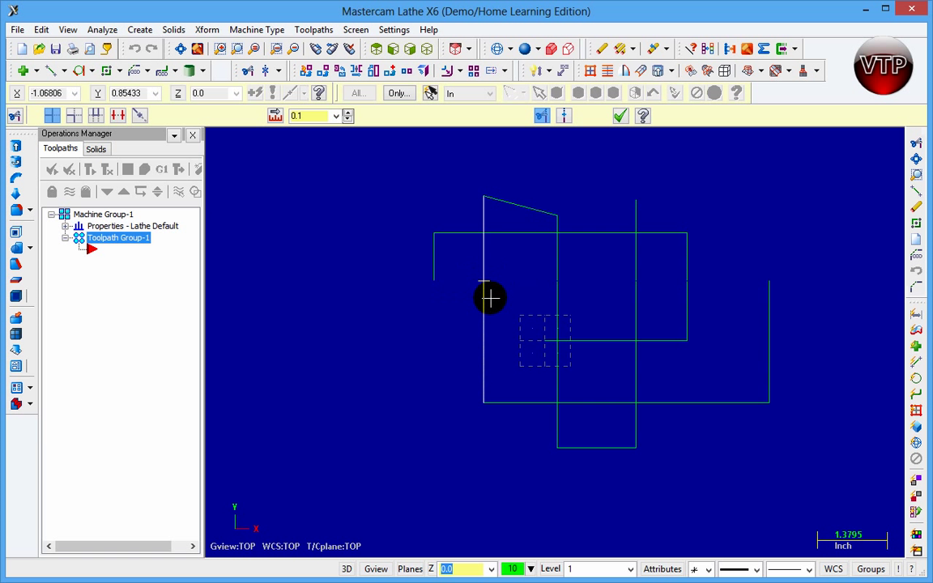
pyautogui.click(446, 315)
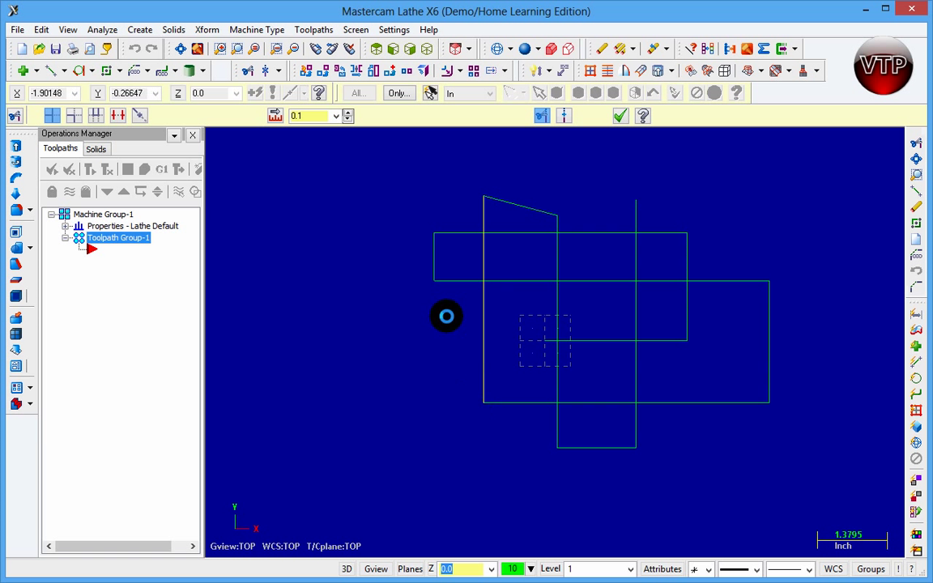
pyautogui.click(463, 234)
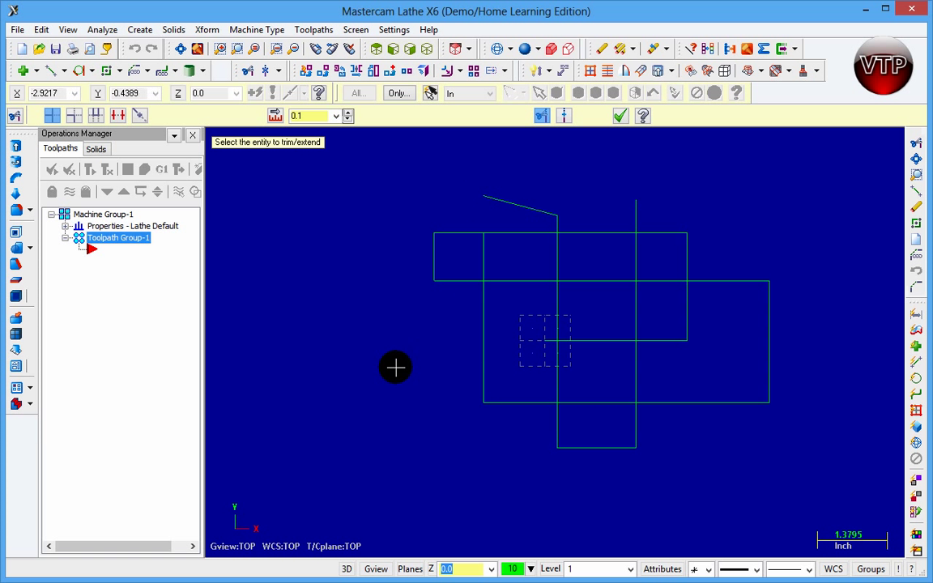
pyautogui.click(74, 115)
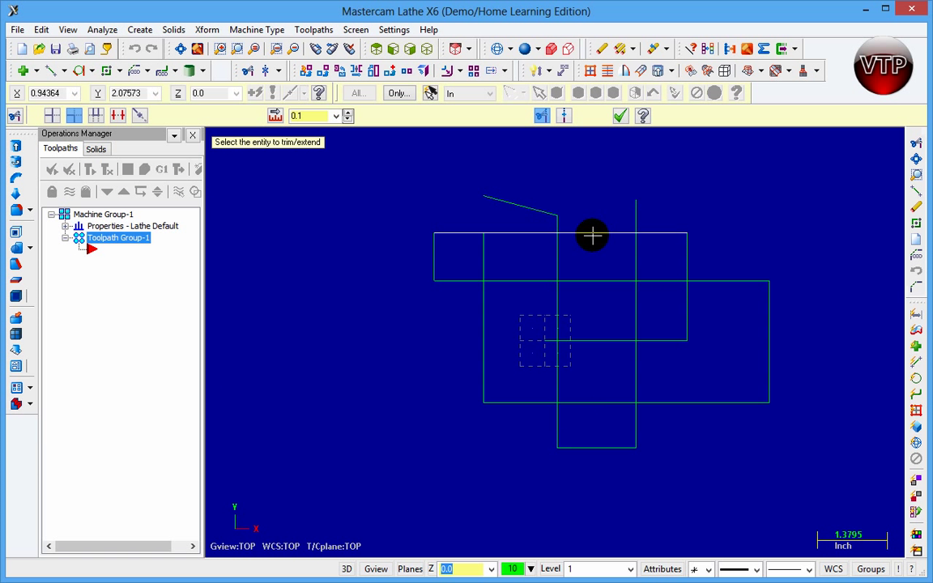
# - Use Trim 2 entities to join the top horizontal line and middle vertical line in a corner
pyautogui.click(590, 280)
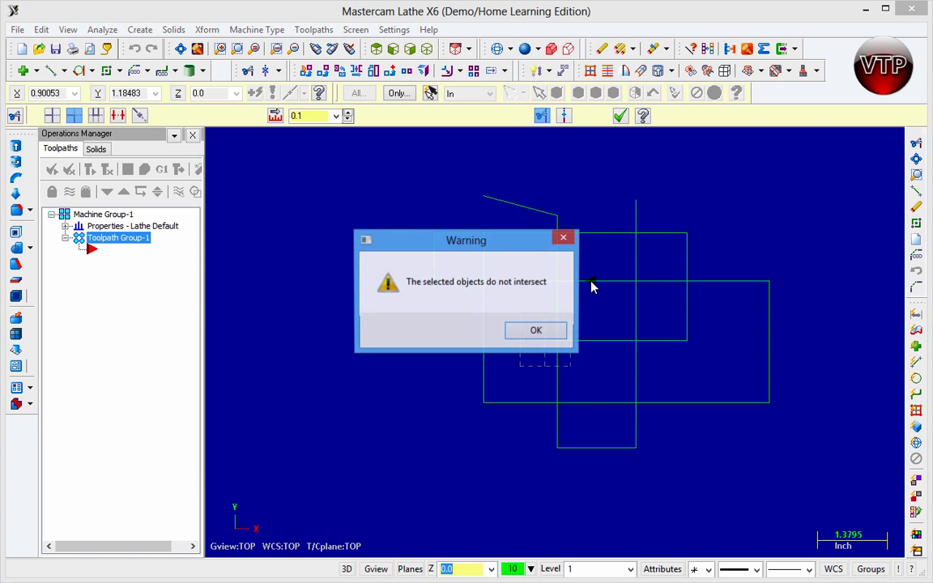
pyautogui.click(539, 330)
pyautogui.click(591, 281)
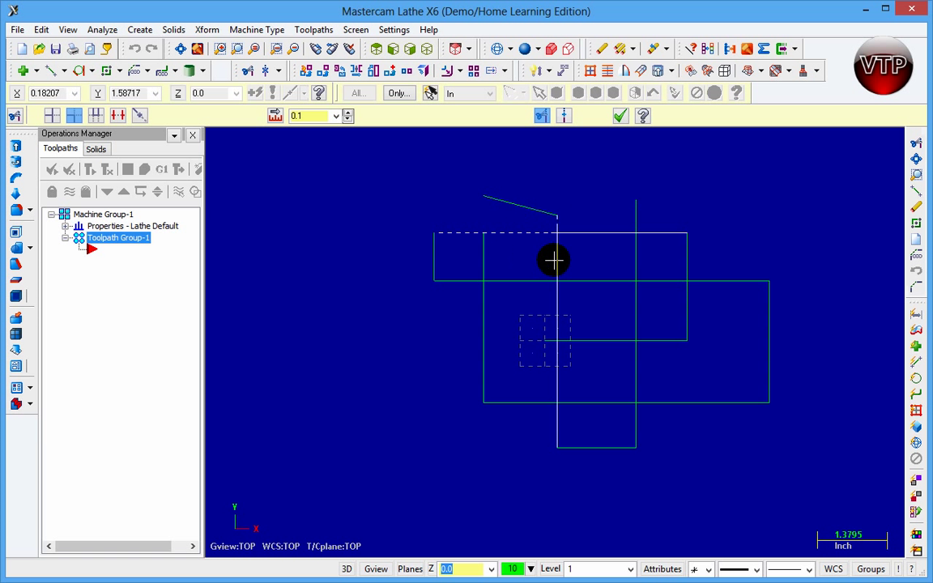
pyautogui.click(557, 219)
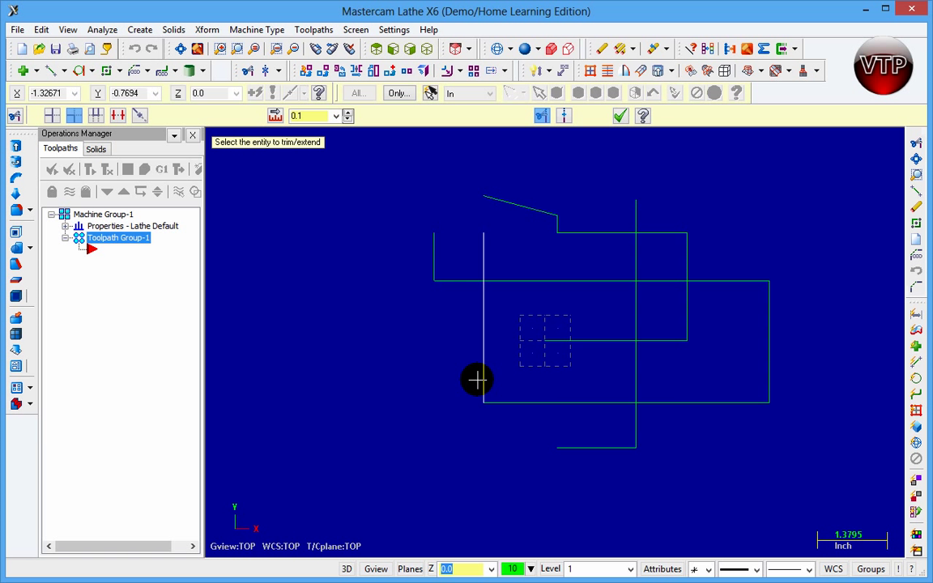
pyautogui.click(95, 116)
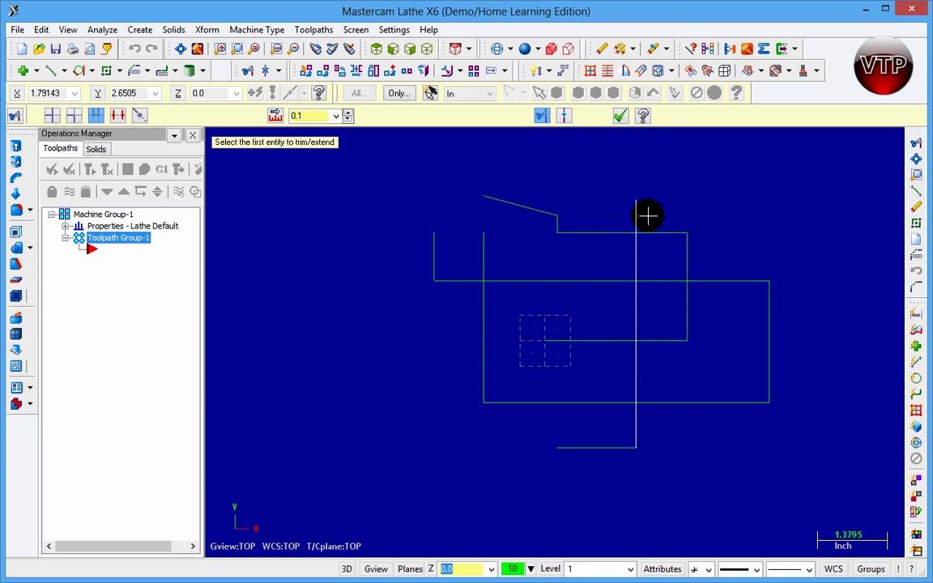
# - Use Trim 3 entities to trim the top and middle horizontal lines to the tall vertical between them
pyautogui.click(603, 232)
pyautogui.click(604, 280)
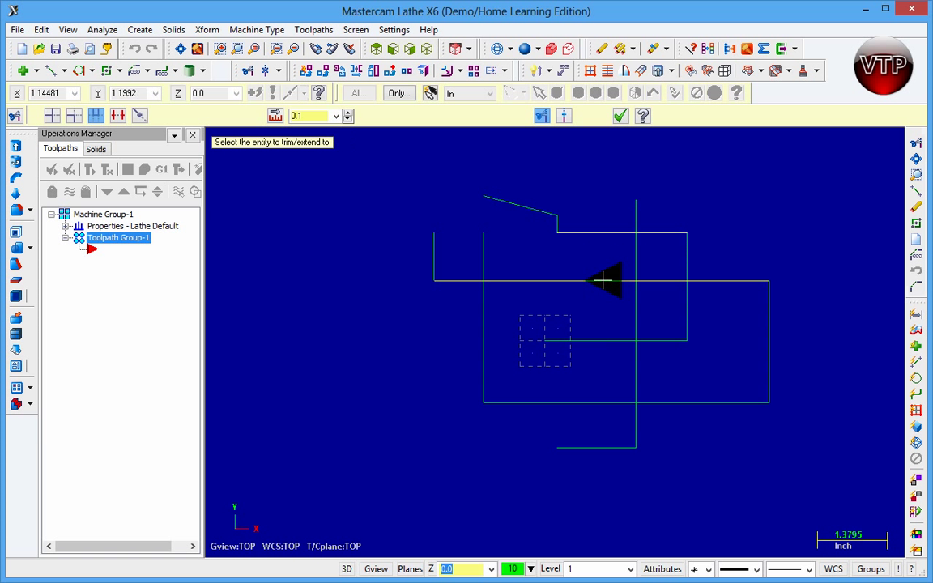
pyautogui.click(635, 257)
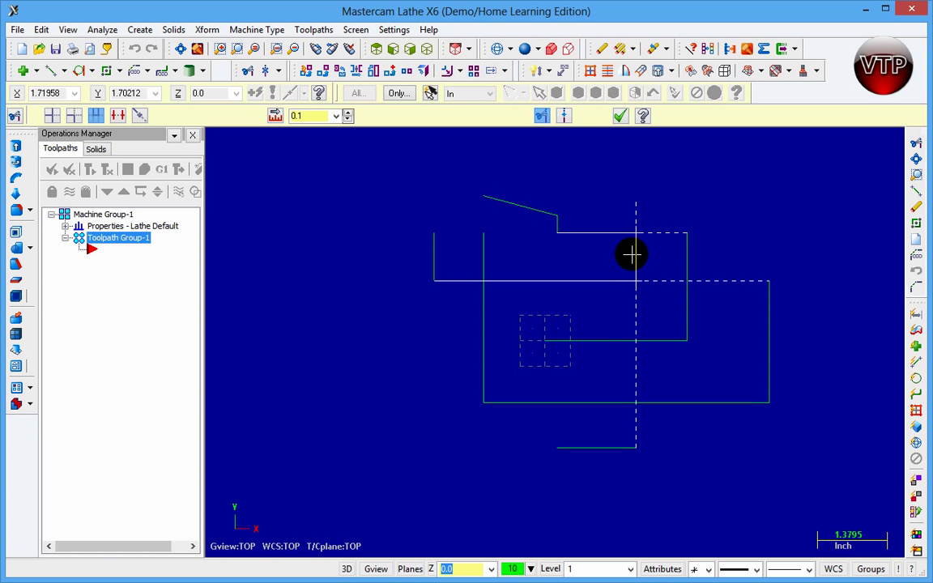
pyautogui.click(634, 248)
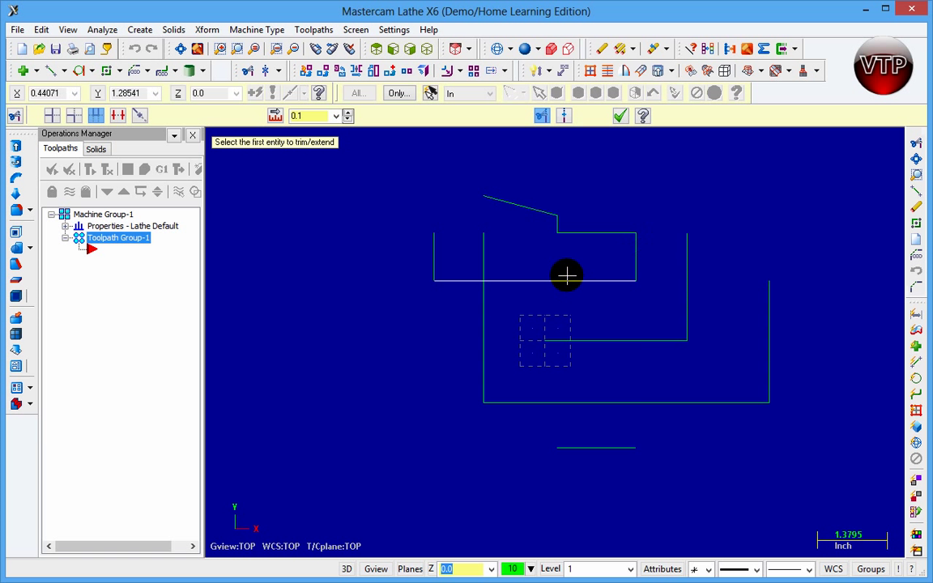
# - Use Divide/Delete to remove the short vertical piece below the slanted line, then confirm
pyautogui.click(119, 116)
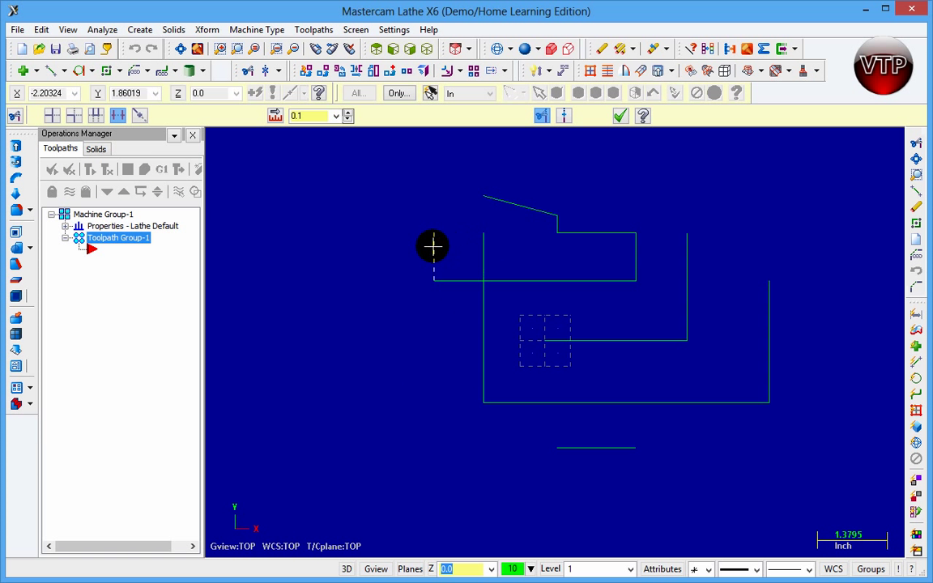
pyautogui.click(639, 339)
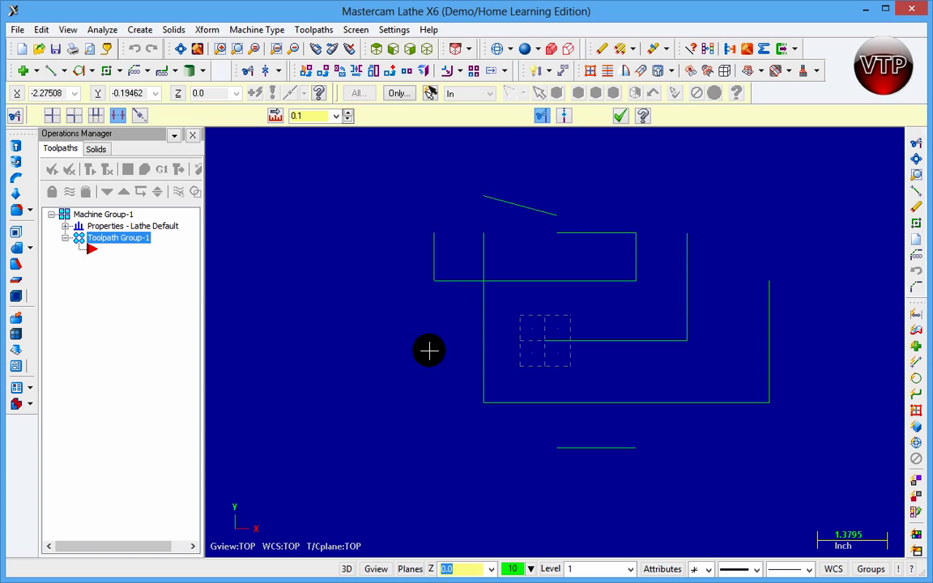
pyautogui.click(620, 118)
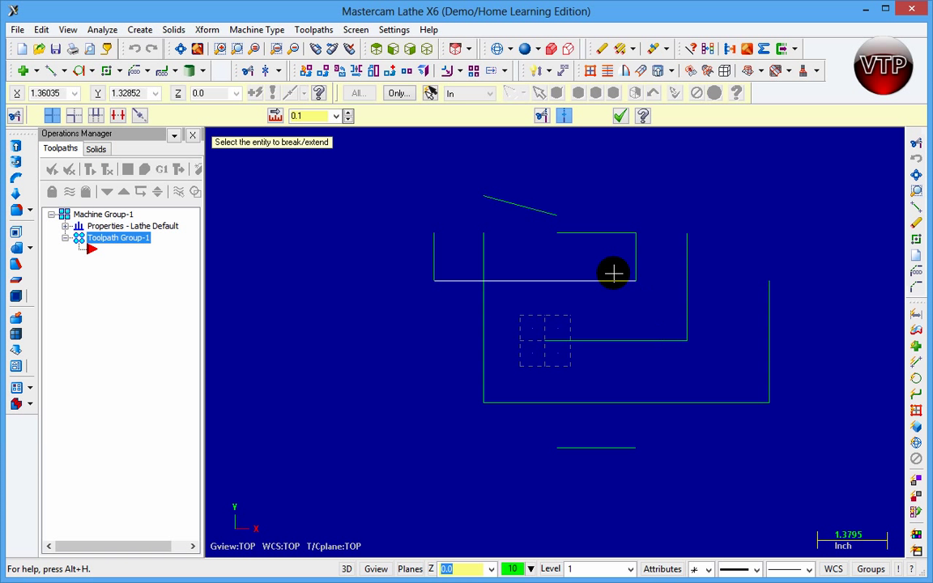
# - In Break/Extend mode, extend the left vertical line up to the slanted line
pyautogui.click(139, 117)
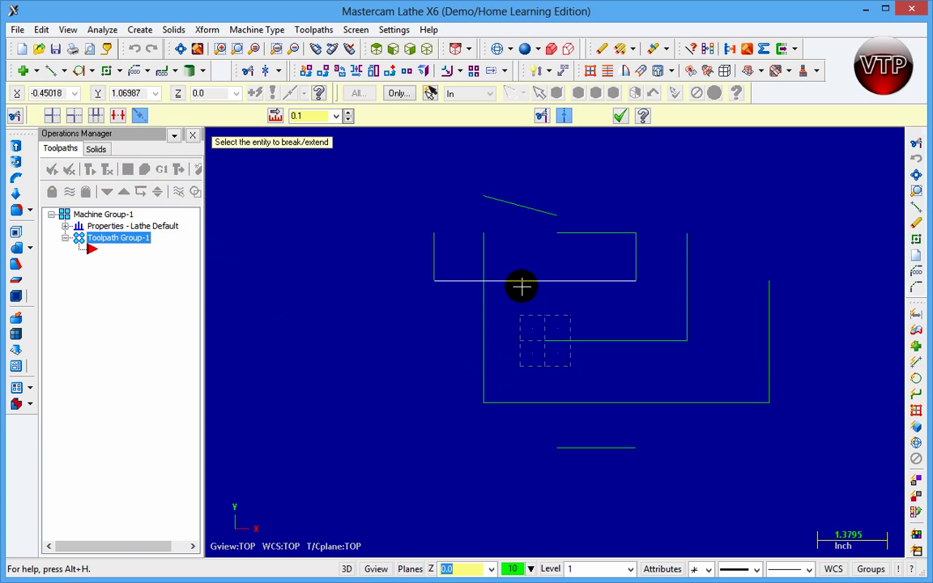
pyautogui.click(483, 256)
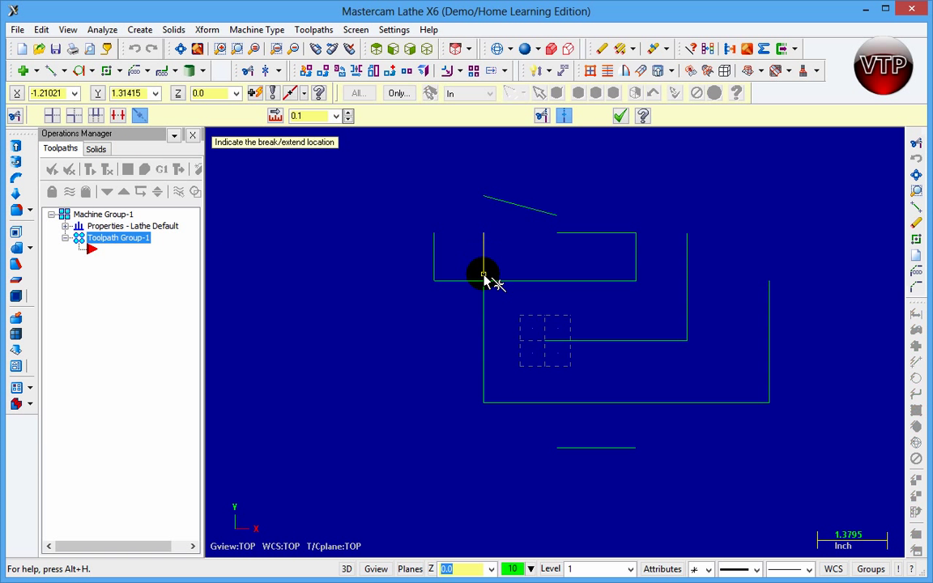
pyautogui.click(483, 198)
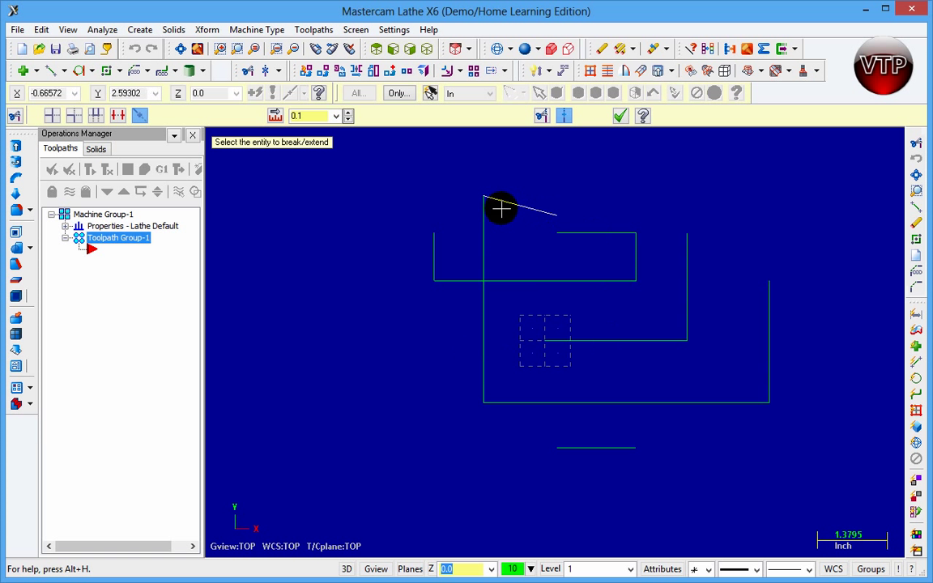
# - Lengthen the slanted line rightward and extend the inner horizontal line left to the vertical line
pyautogui.click(545, 213)
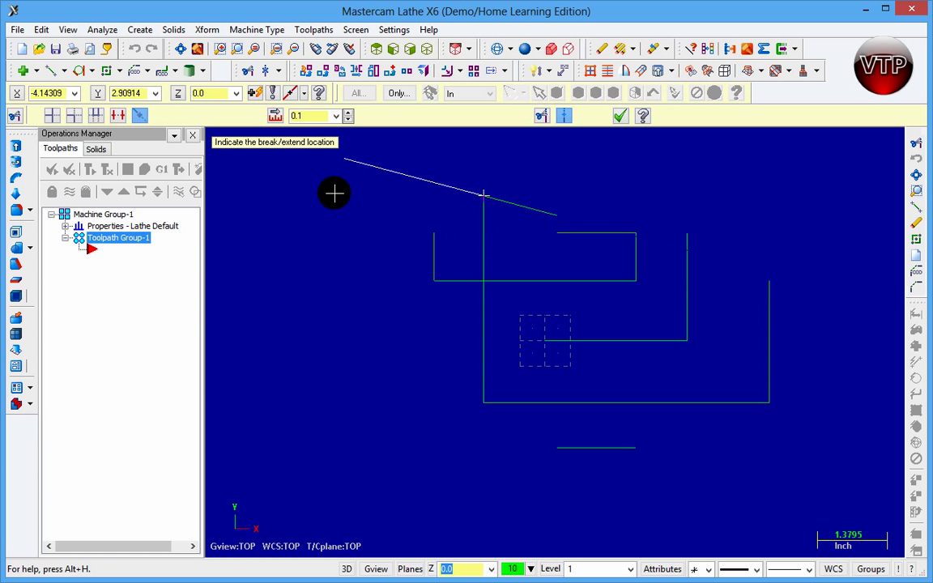
pyautogui.click(793, 329)
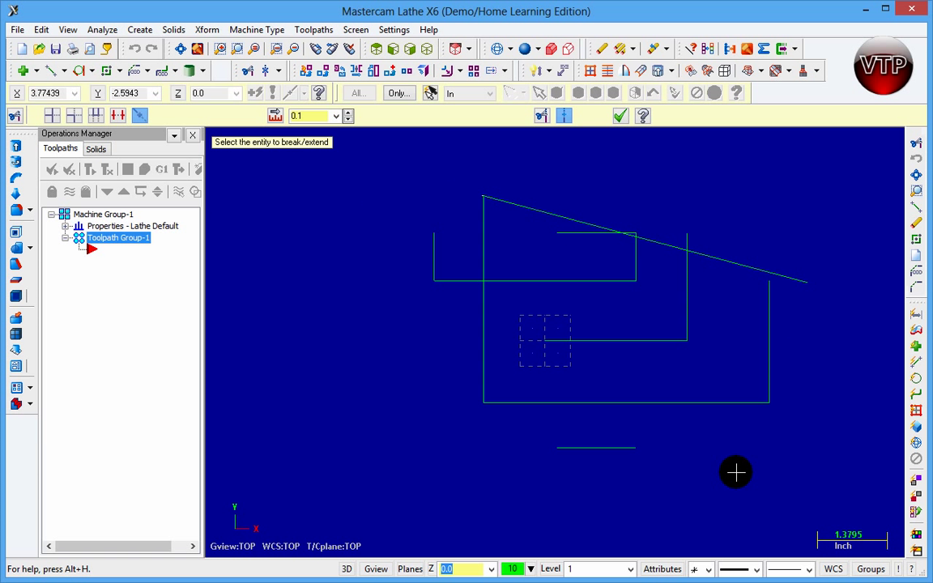
pyautogui.click(557, 341)
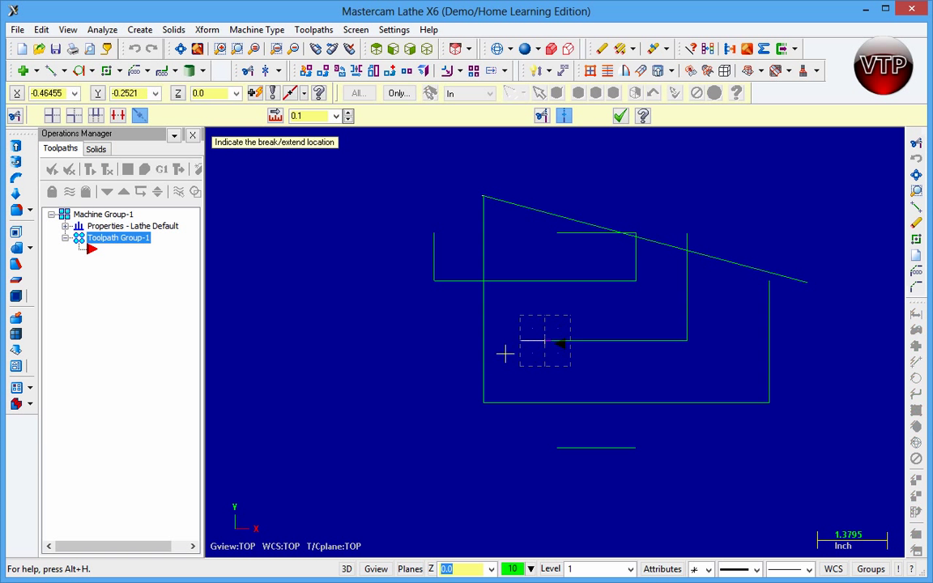
pyautogui.click(485, 357)
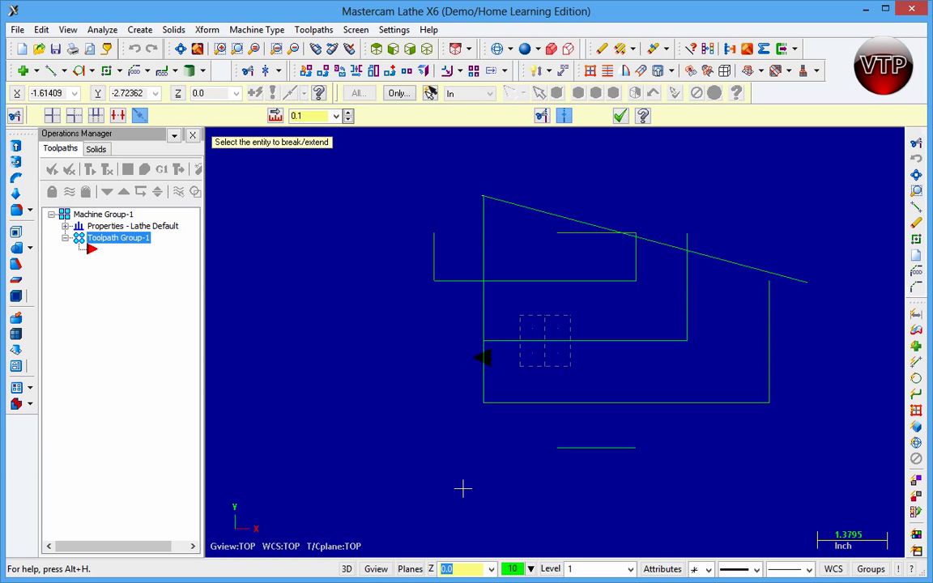